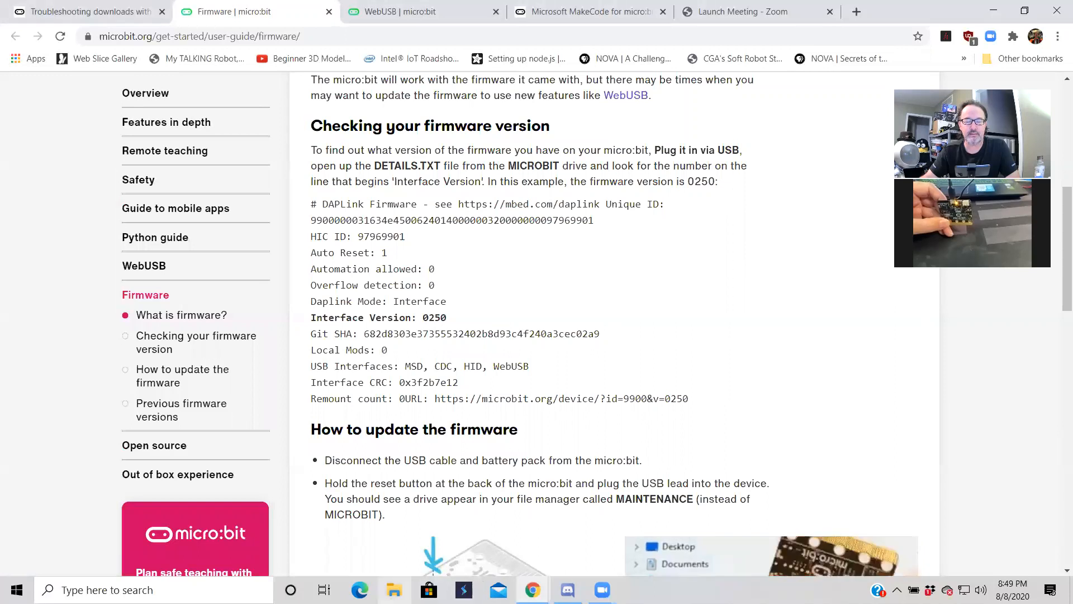
Open the DETAILS text file on the MICROBIT (F:) drive and check its Interface Version line.
click(395, 590)
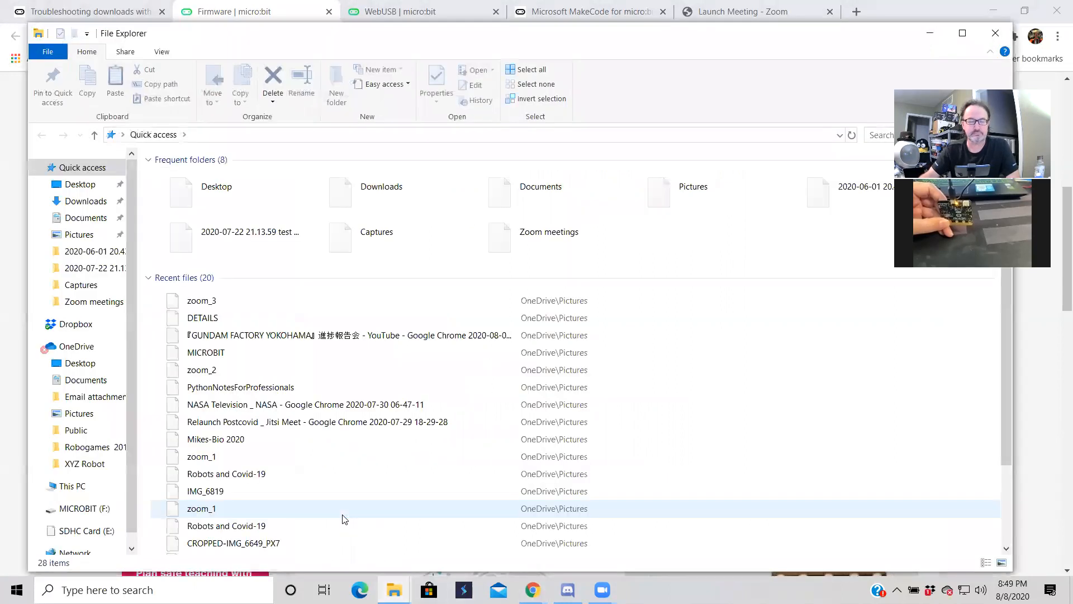
click(86, 533)
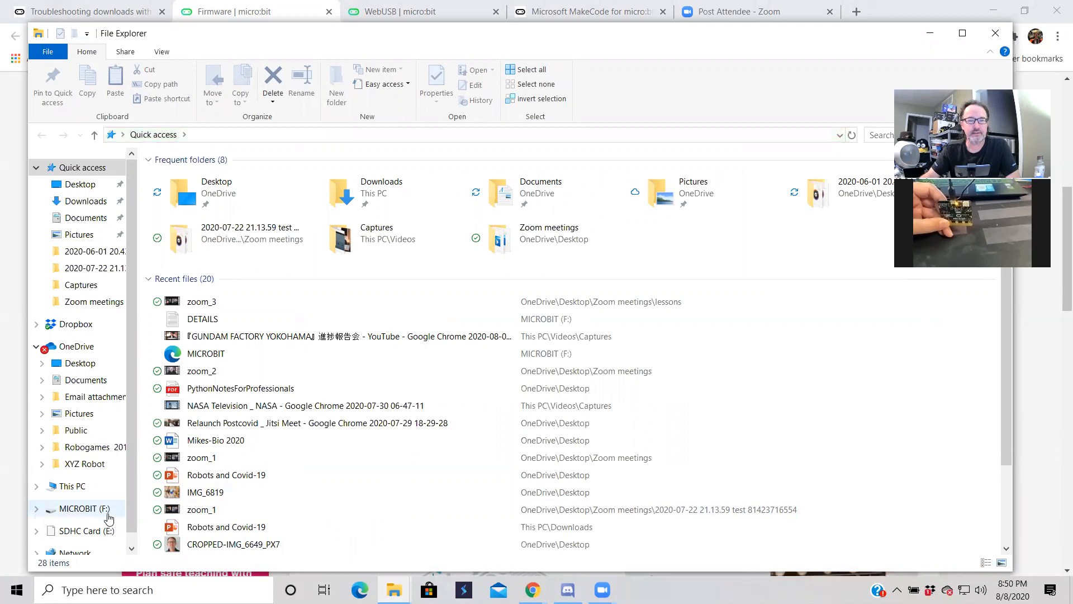
click(95, 513)
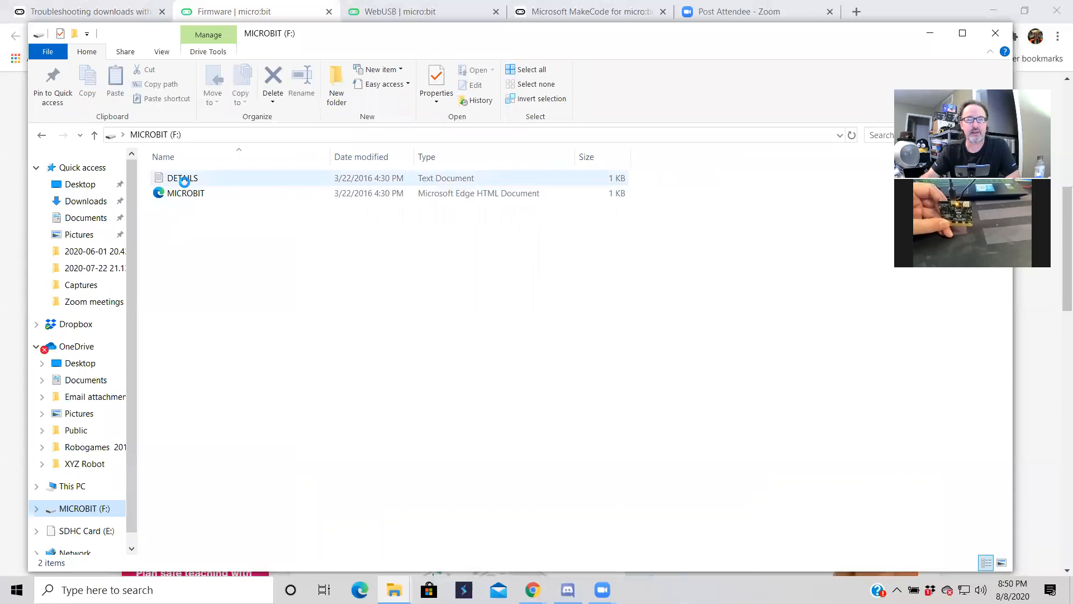
click(184, 180)
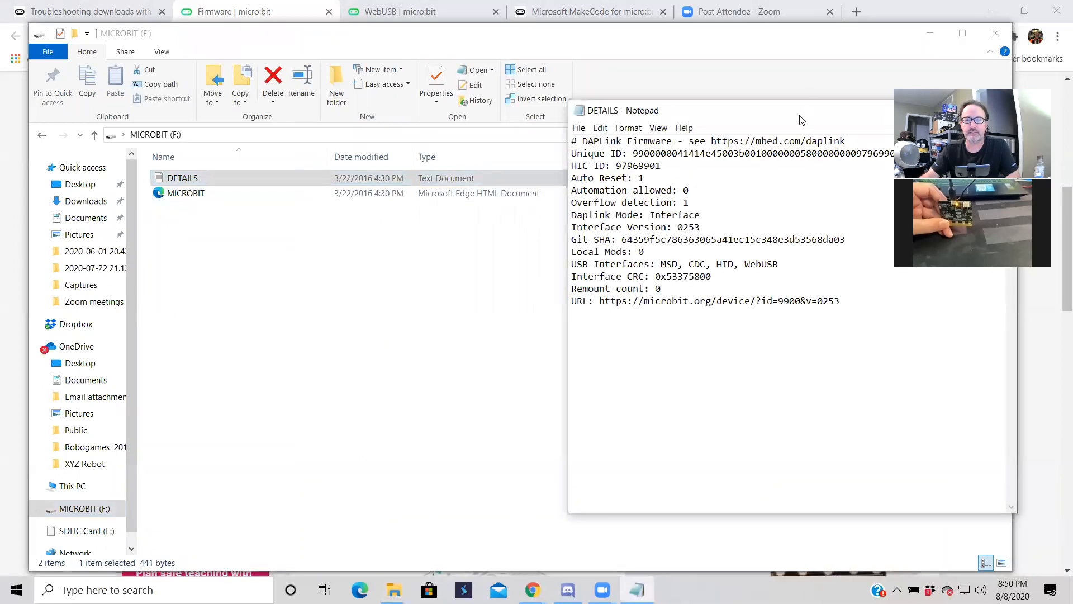
drag(801, 117, 606, 135)
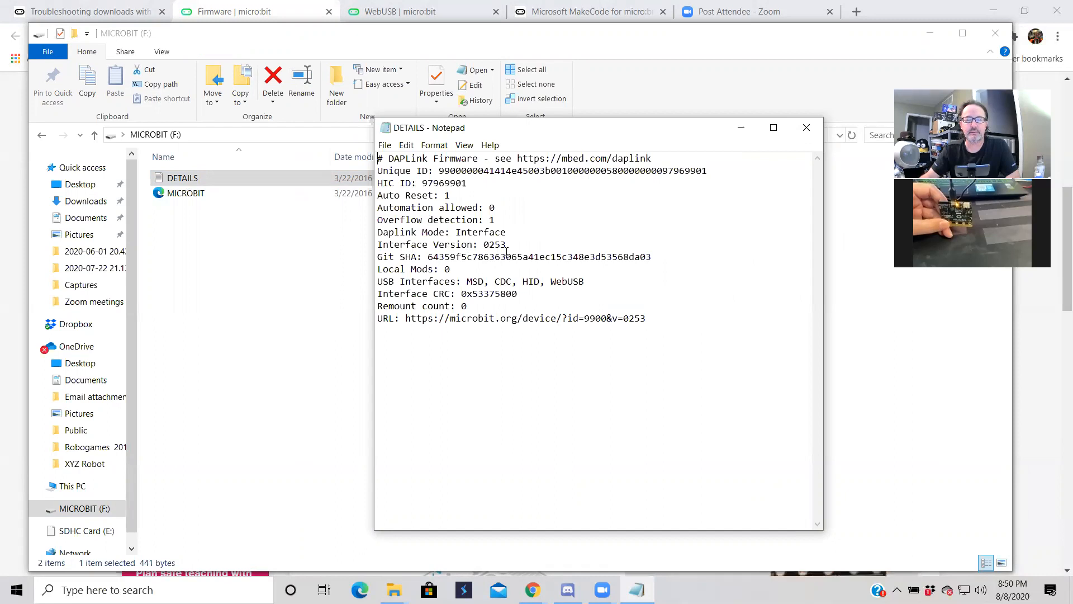
drag(514, 245, 380, 247)
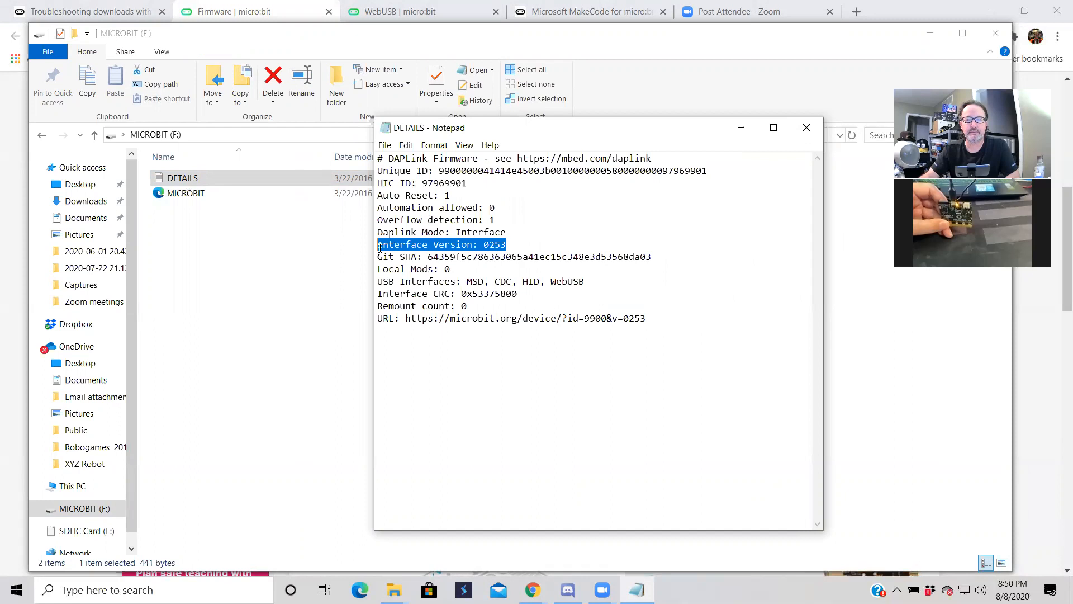
click(450, 383)
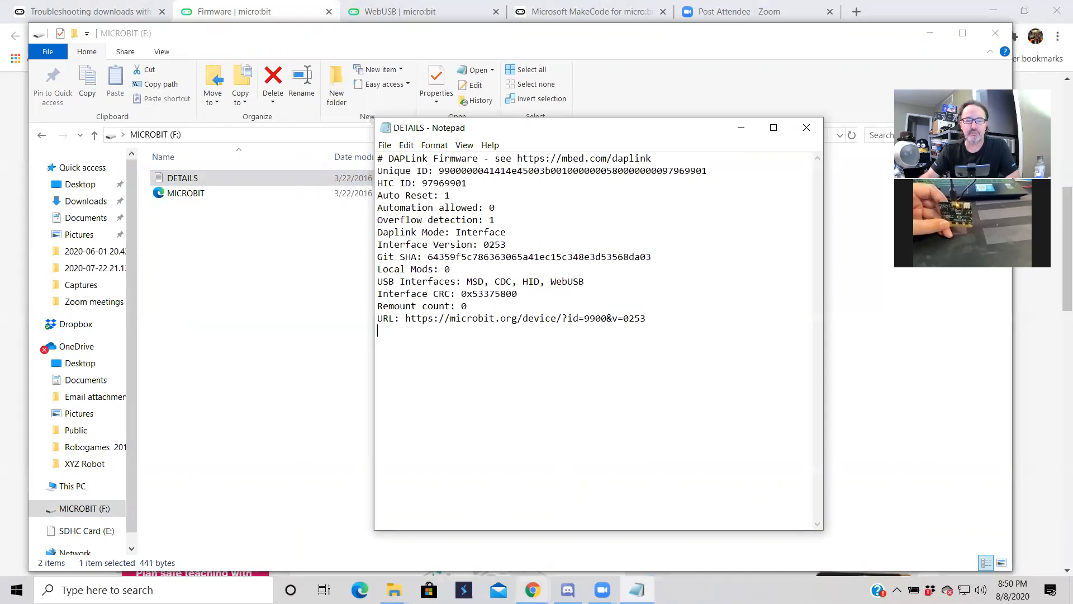
Switch to the micro:bit Firmware page in Chrome and compare its version example with the firmware downloads offered.
mouse_move(533, 590)
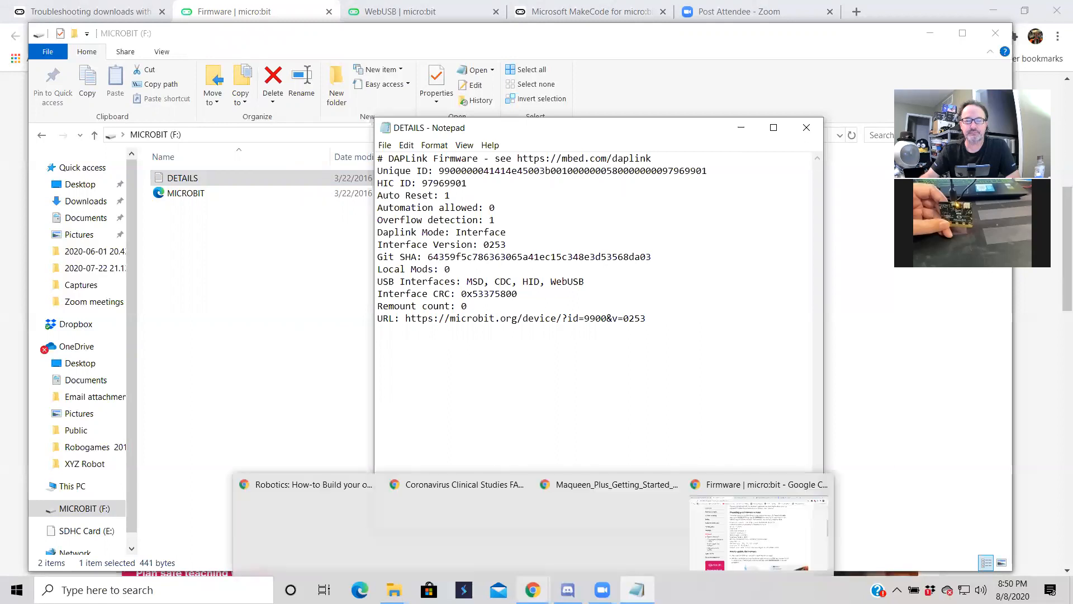
click(735, 538)
scroll(513, 271, down, 10)
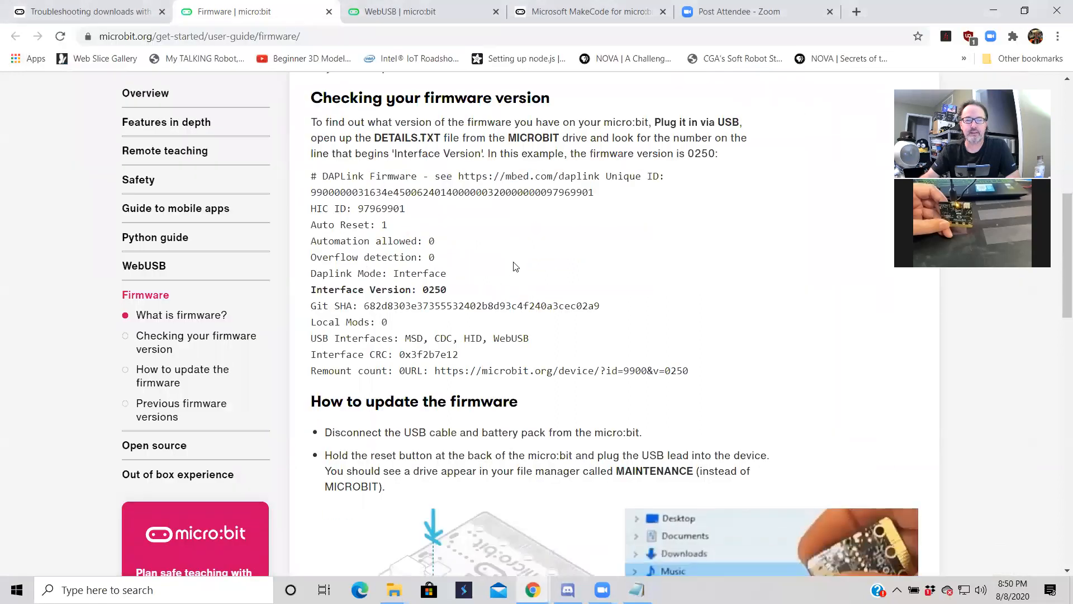
scroll(515, 266, down, 5)
scroll(503, 263, up, 2)
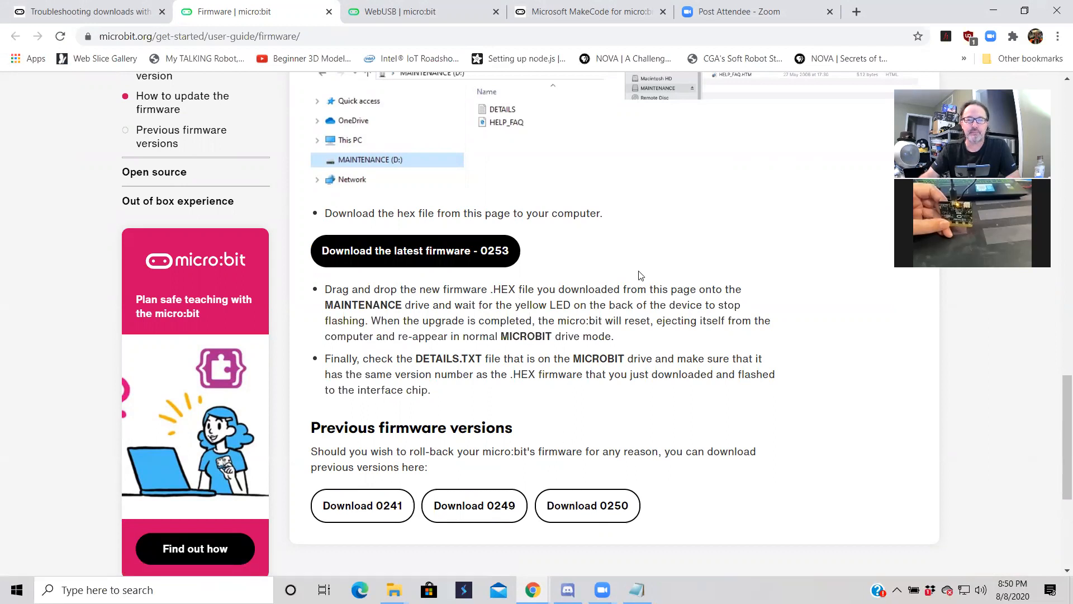
scroll(641, 275, up, 10)
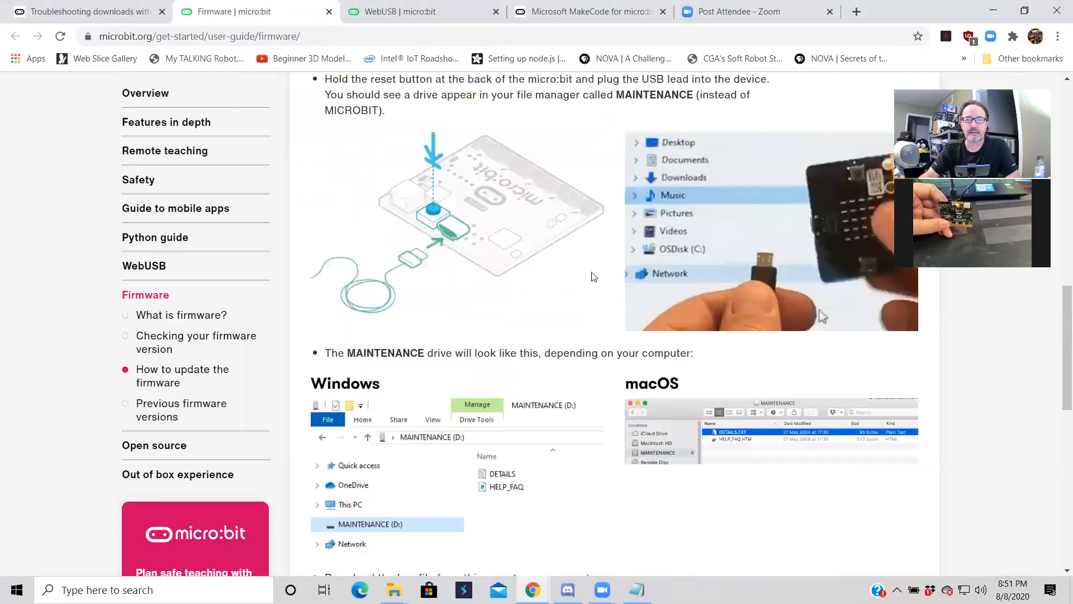
scroll(592, 273, up, 4)
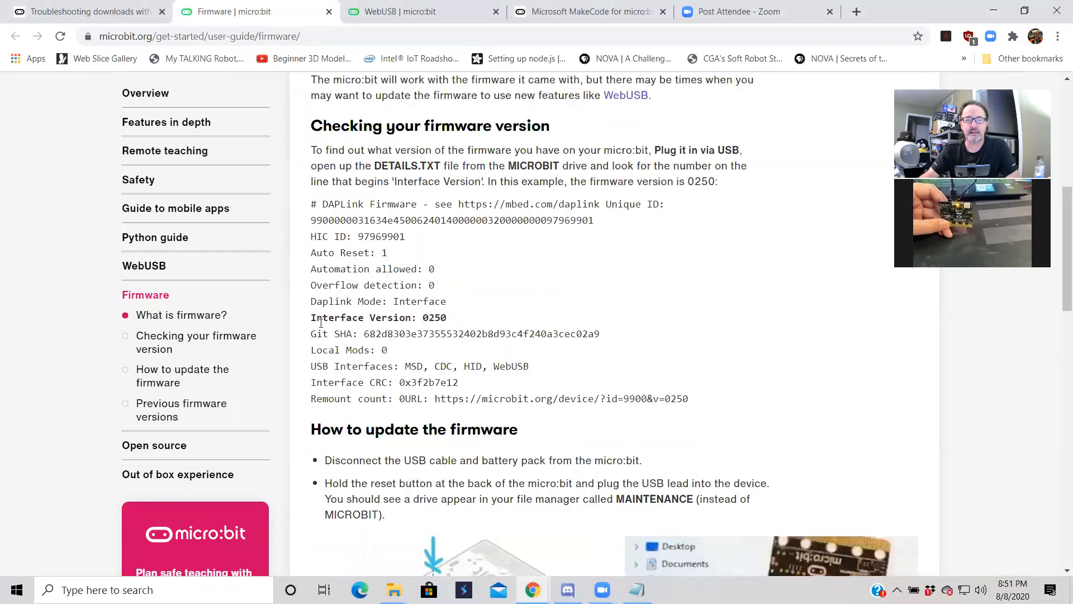
scroll(484, 330, down, 15)
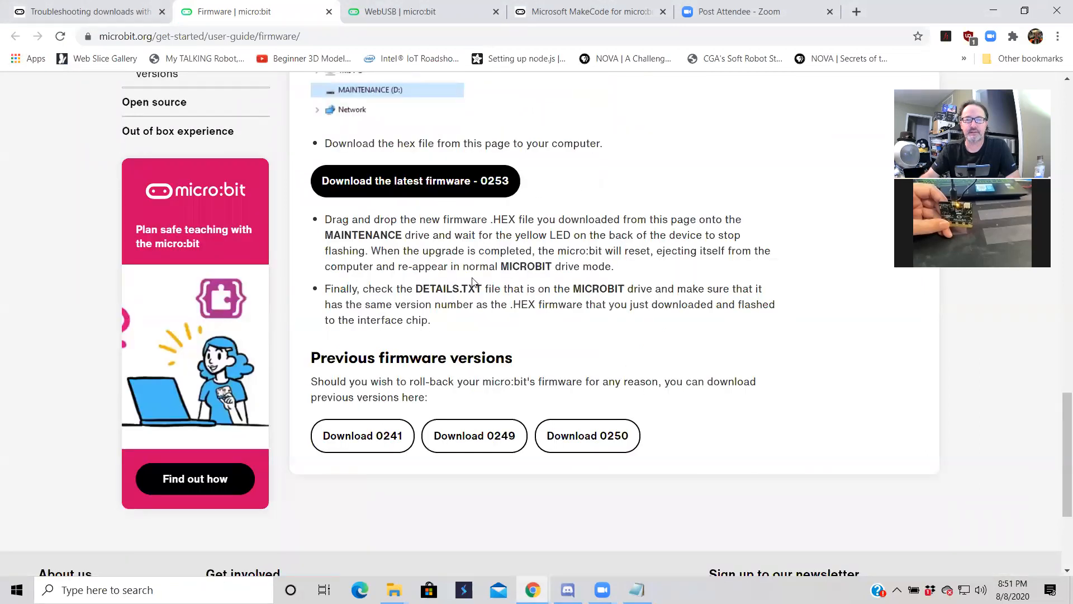
scroll(472, 282, up, 6)
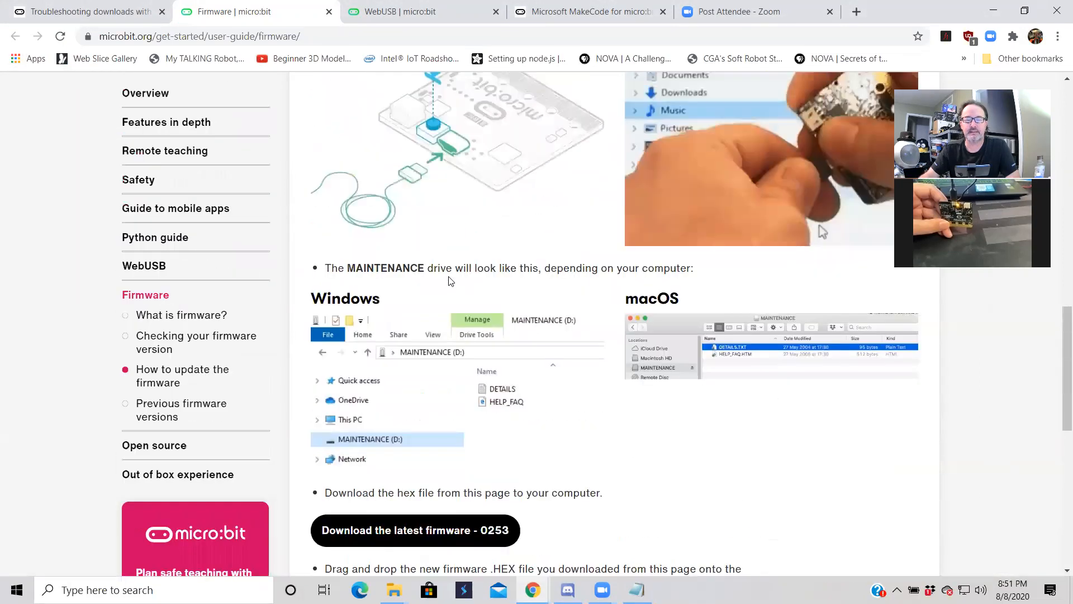
scroll(450, 279, up, 6)
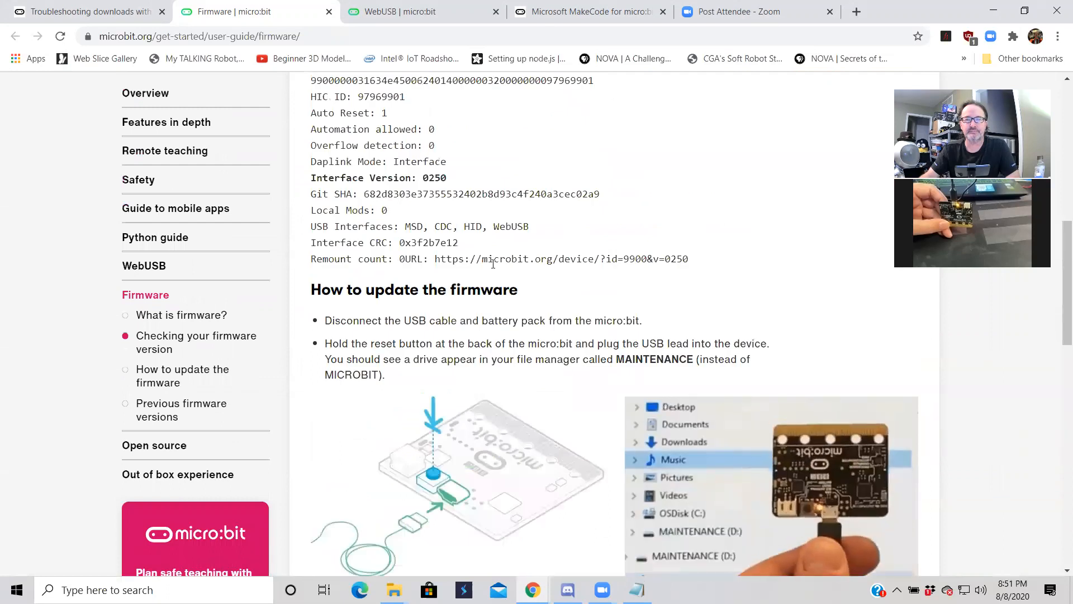
scroll(498, 280, up, 4)
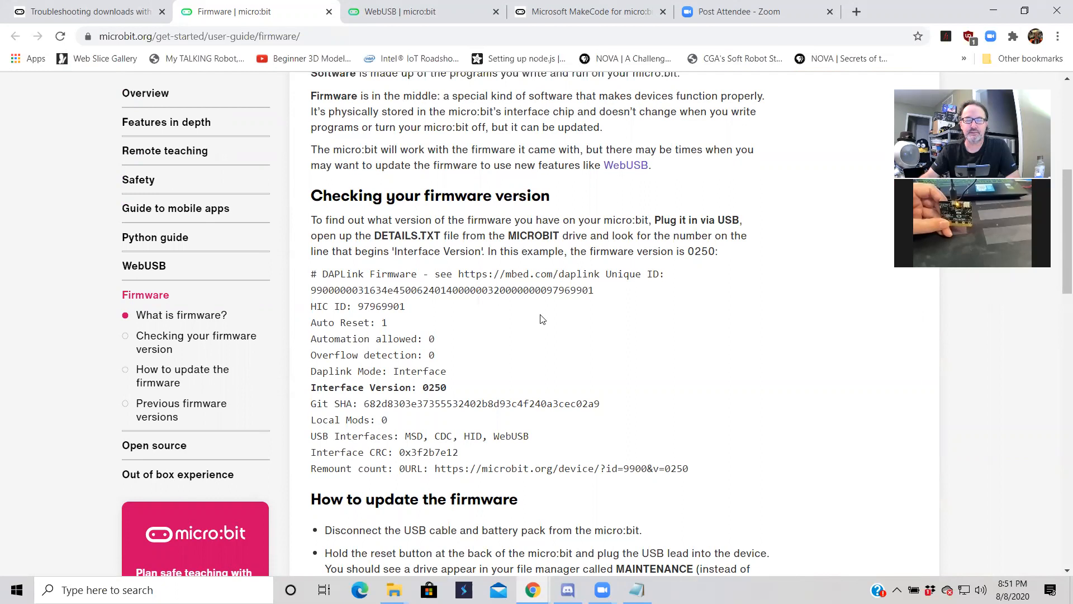
Read the reset-and-plug-in instructions under "How to update the firmware", enlarging the page for legibility.
scroll(541, 319, down, 6)
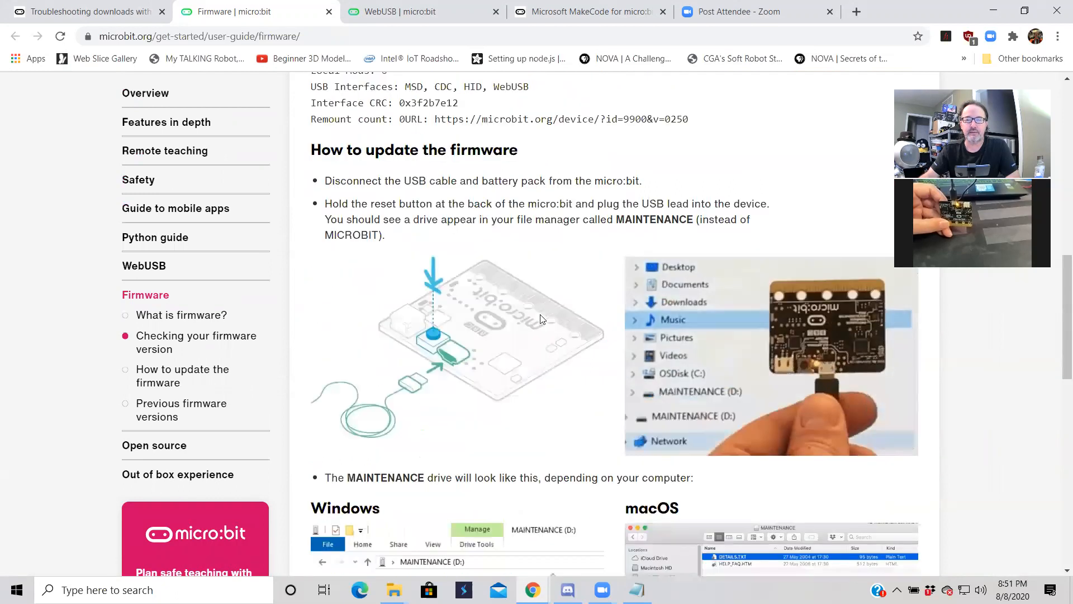
scroll(540, 319, down, 2)
scroll(541, 319, up, 1)
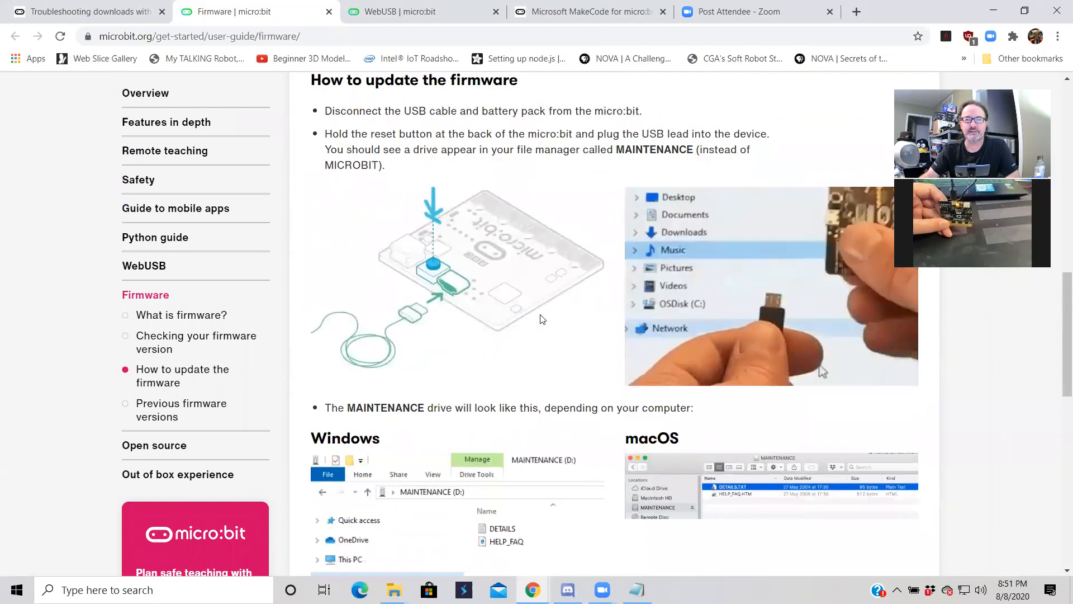
scroll(540, 319, up, 1)
scroll(541, 319, down, 1)
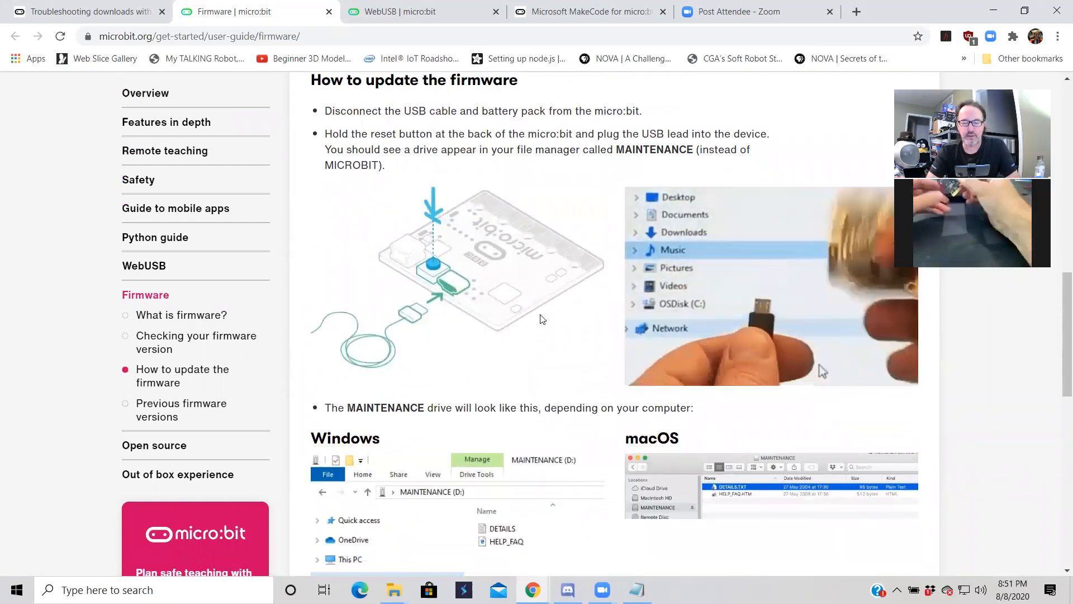
scroll(541, 319, up, 10)
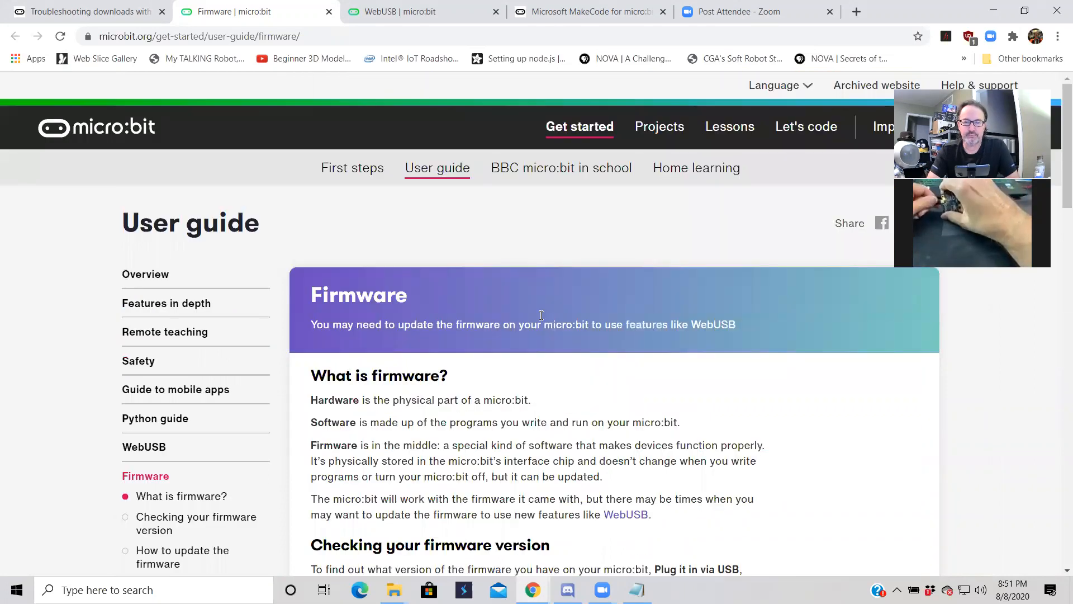
scroll(672, 275, down, 10)
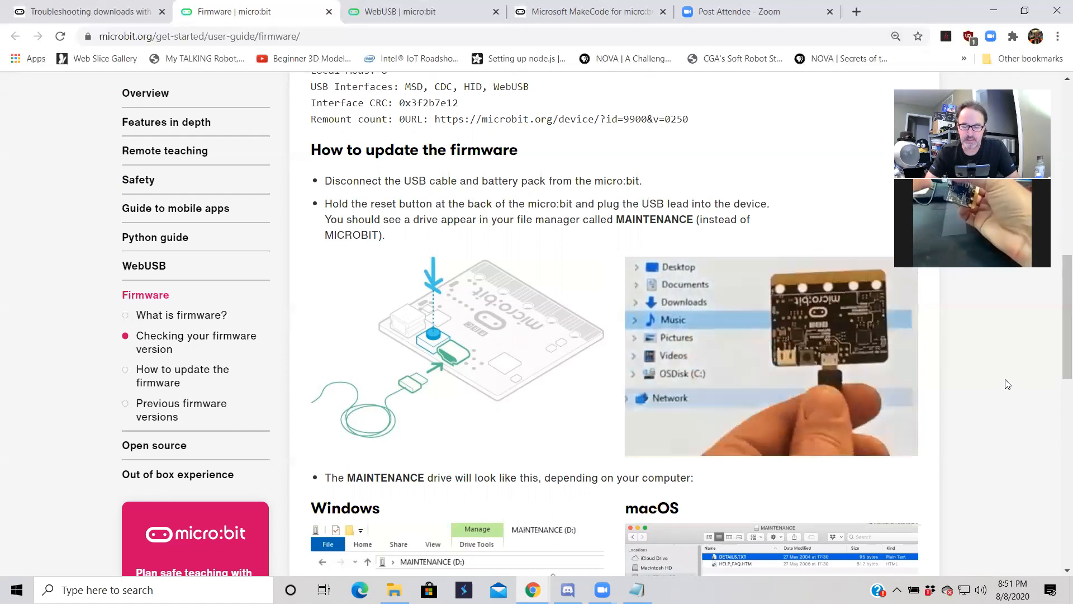
key(ctrl+plus)
key(ctrl+plus)
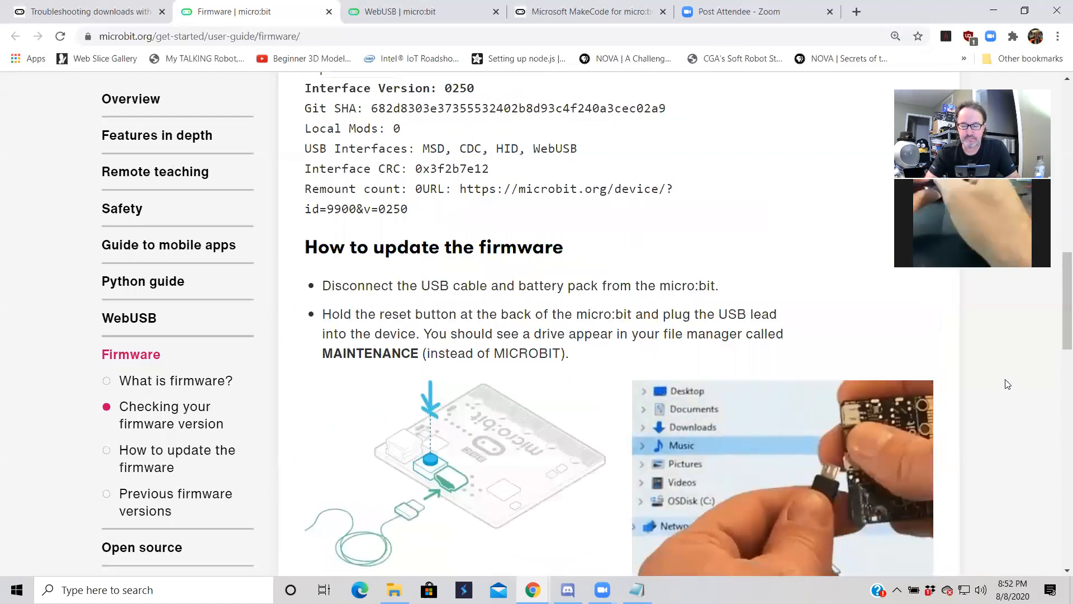
scroll(1008, 384, down, 2)
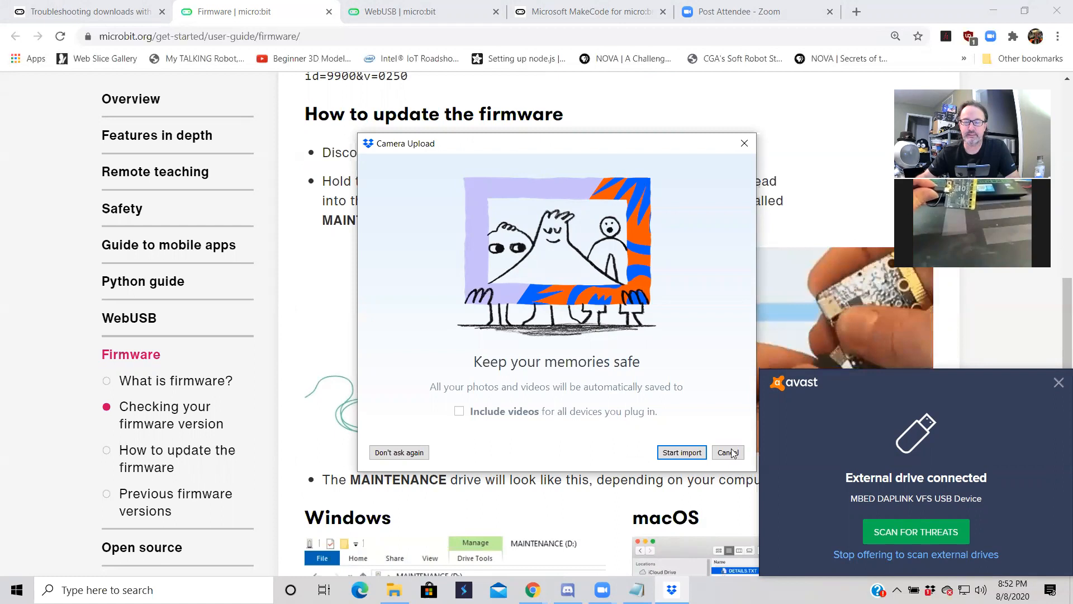
Dismiss the Dropbox Camera Upload and Avast pop-ups, and widen File Explorer's navigation area to show the full MAINTENANCE drive name.
key(Escape)
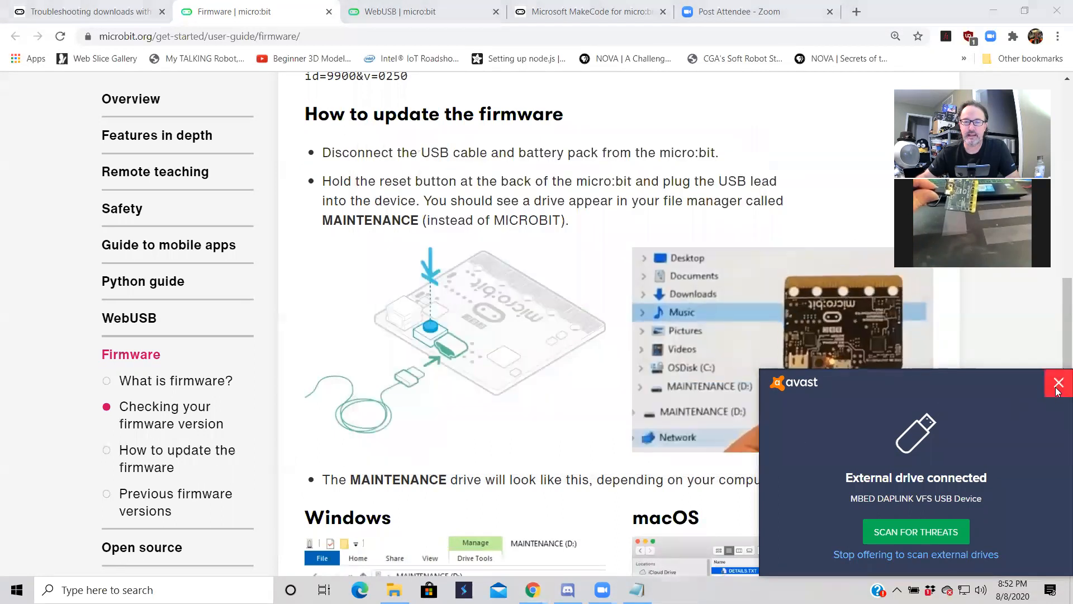
click(1059, 382)
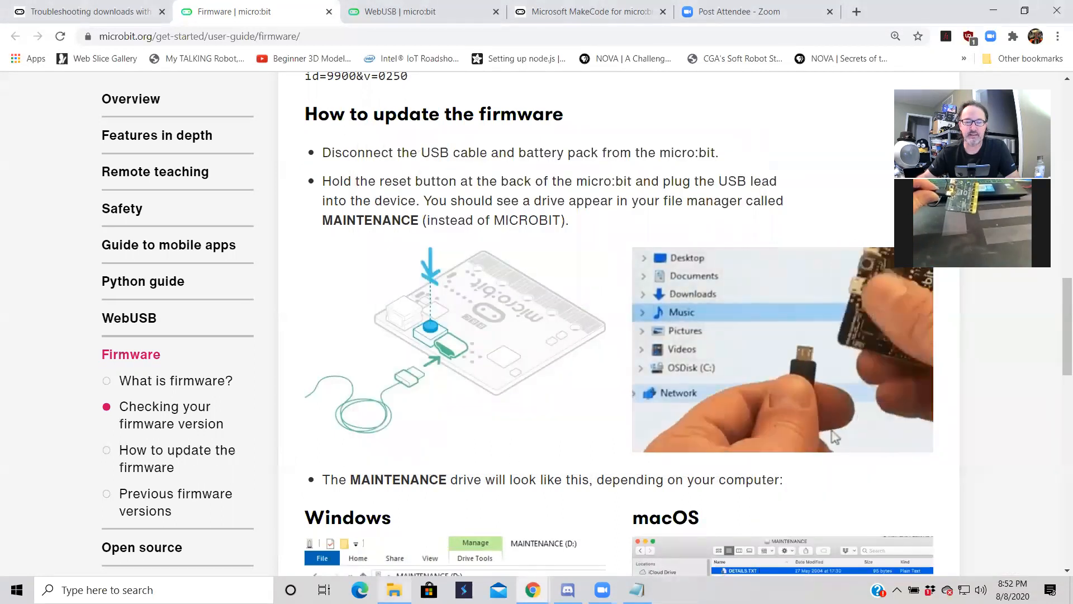
key(super+e)
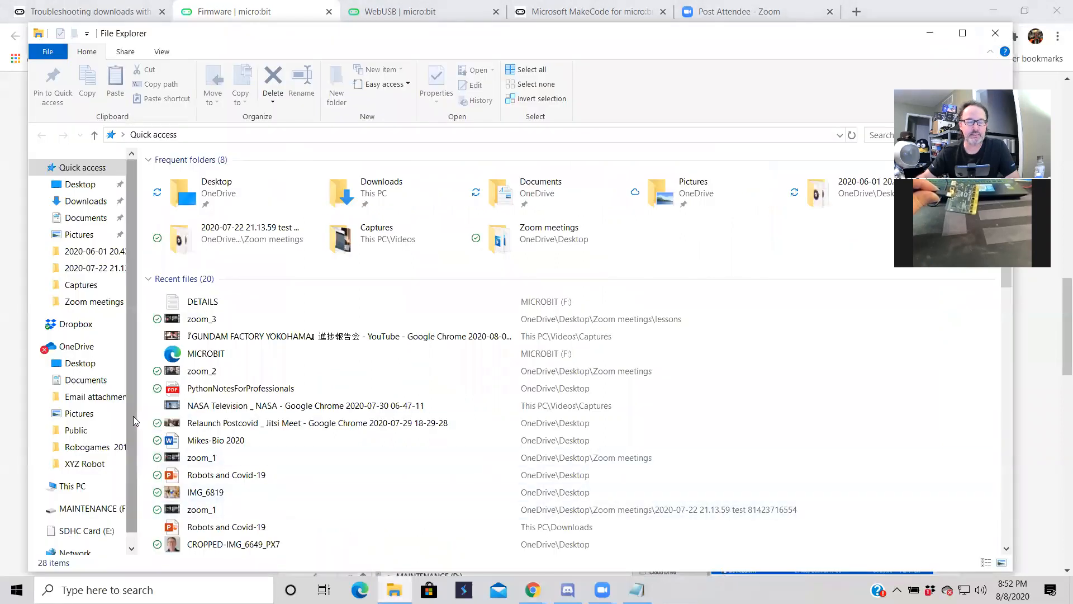
scroll(134, 420, down, 1)
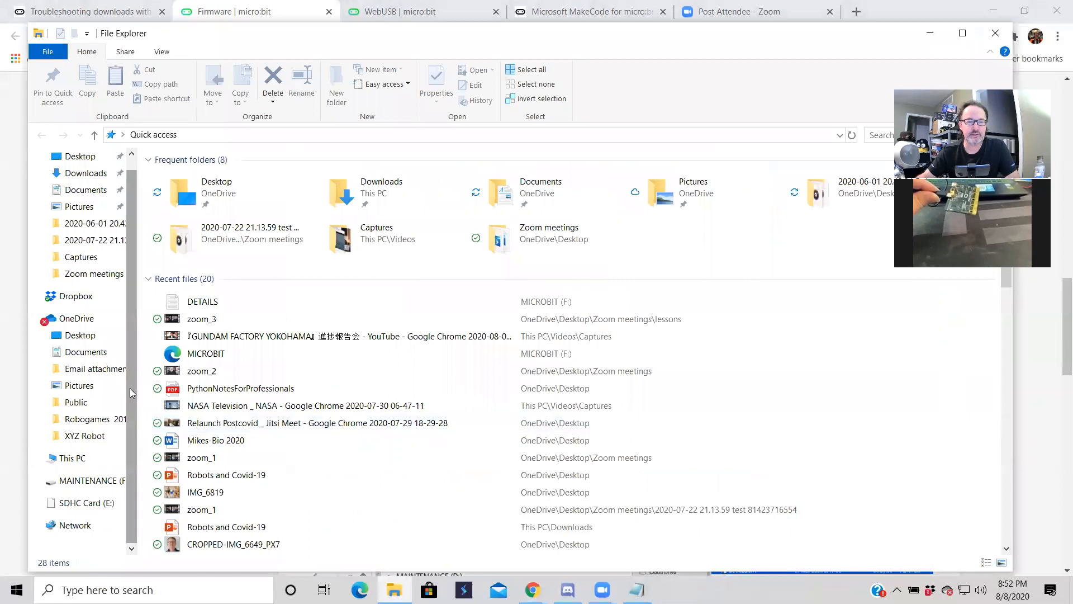
drag(138, 388, 210, 397)
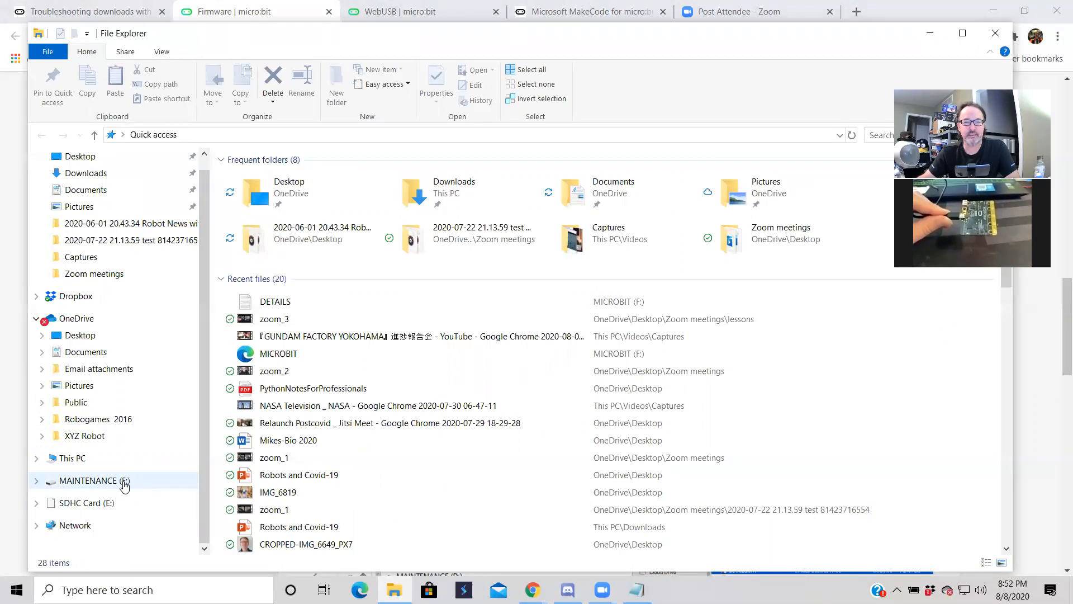
Return to the Firmware page in Chrome and download the latest firmware, version 0253.
click(1037, 393)
scroll(649, 413, down, 15)
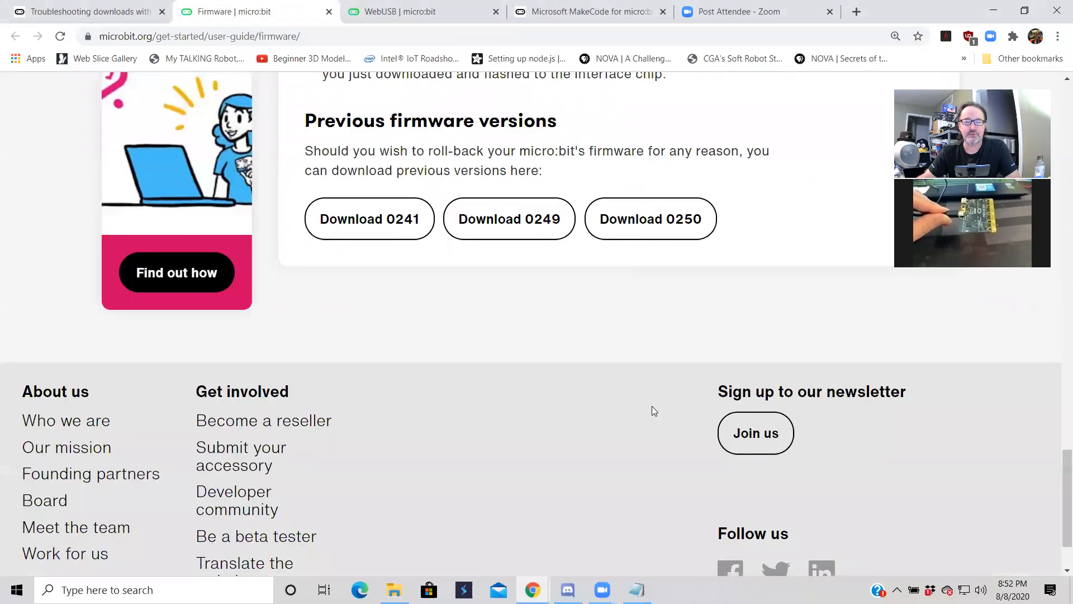
scroll(654, 411, up, 4)
scroll(650, 407, up, 2)
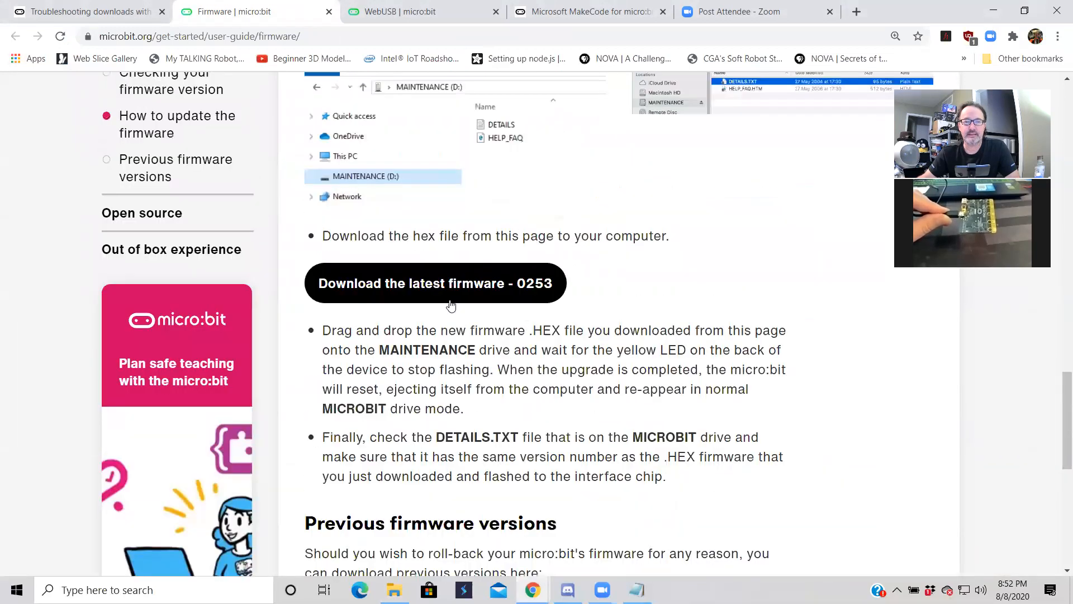
click(435, 283)
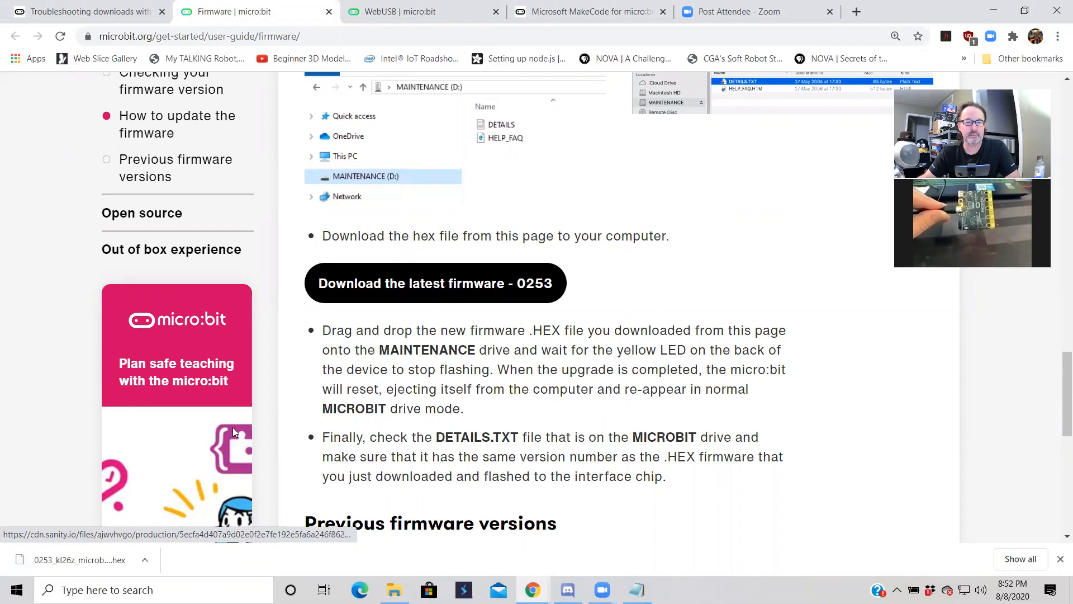
Show the downloaded 0253 firmware hex file in its folder.
click(145, 560)
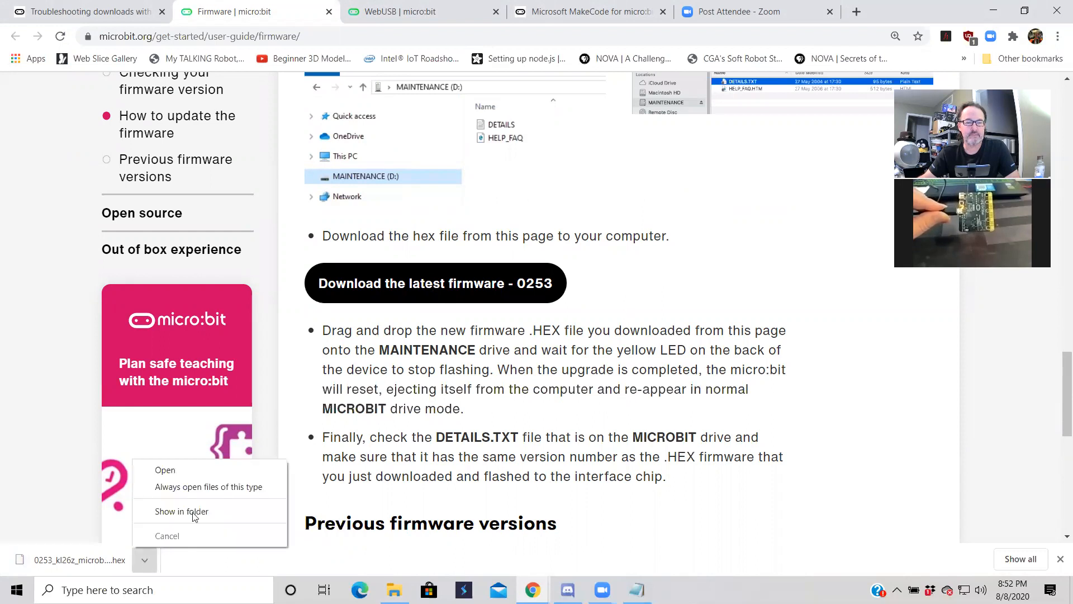
click(214, 488)
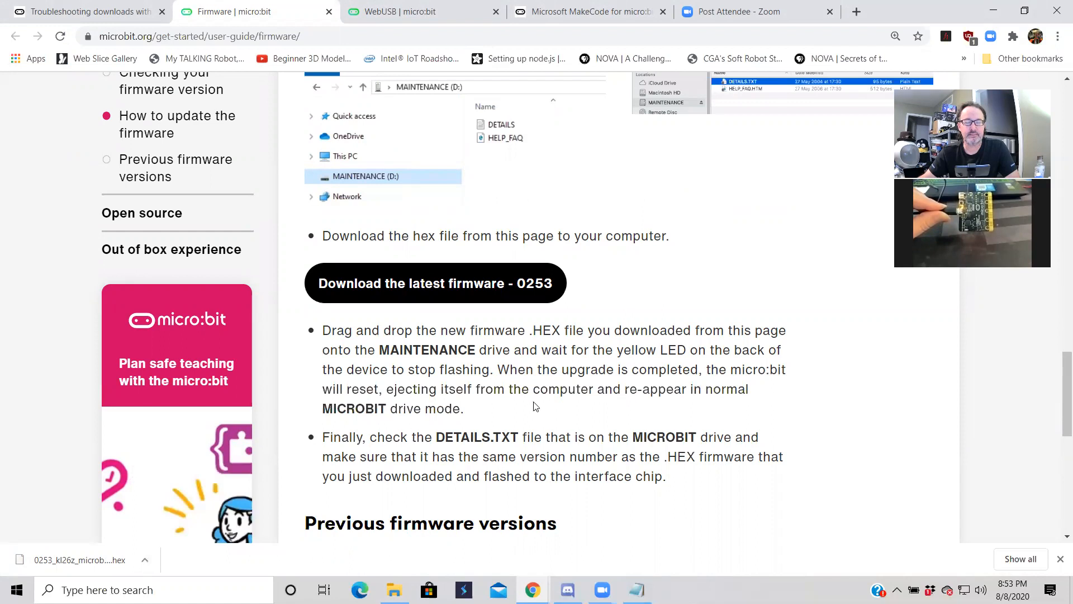
click(146, 560)
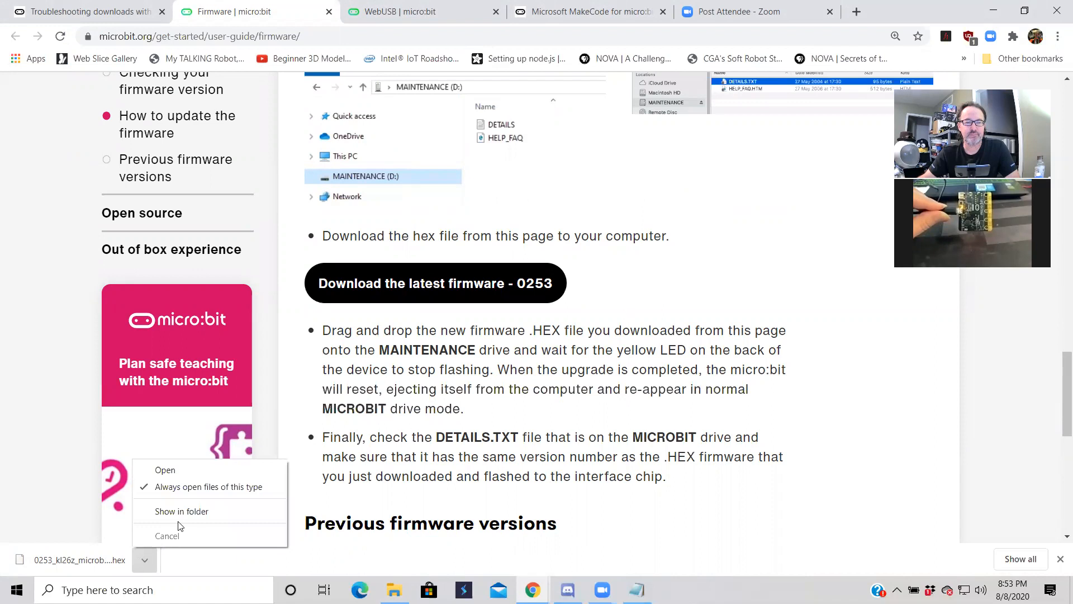
click(190, 512)
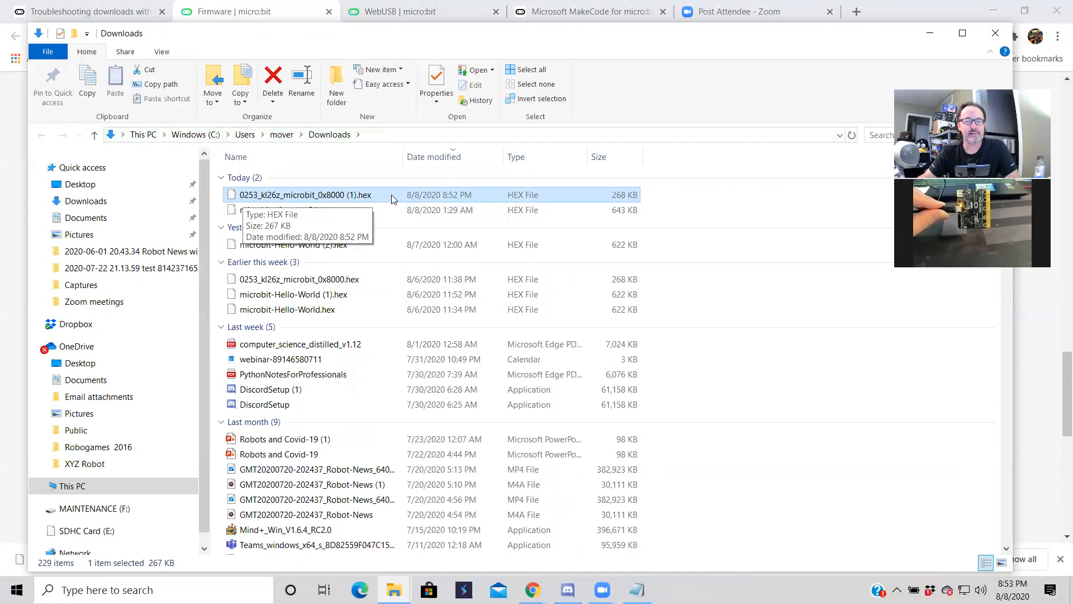
Copy 0253_kl26z_microbit_0x8000 (1).hex onto the MAINTENANCE (F:) drive and dismiss the Camera Upload and Avast pop-ups.
drag(390, 191, 125, 512)
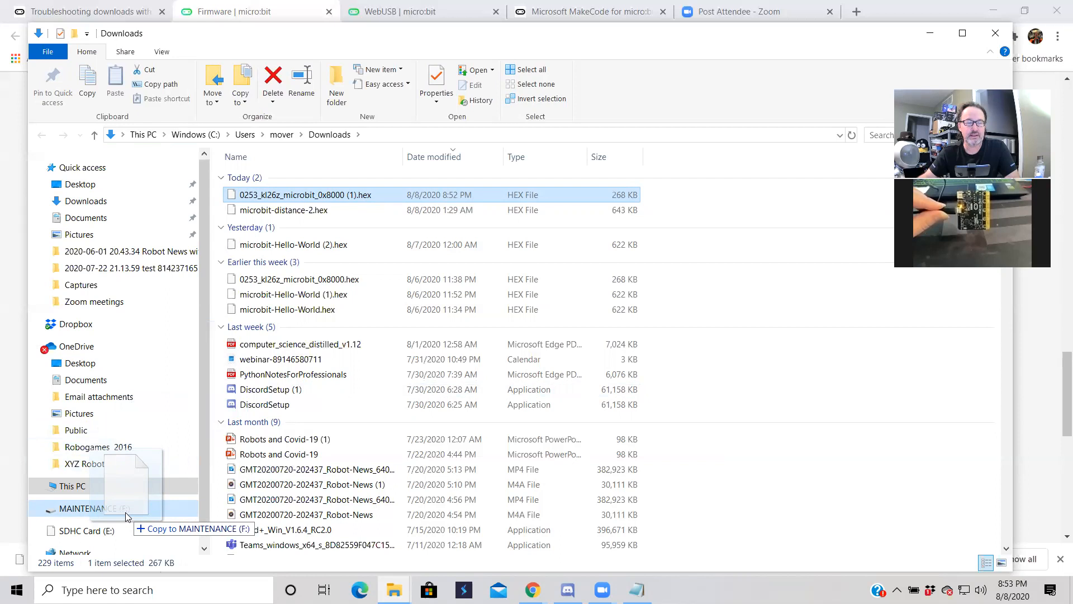
drag(125, 512, 125, 512)
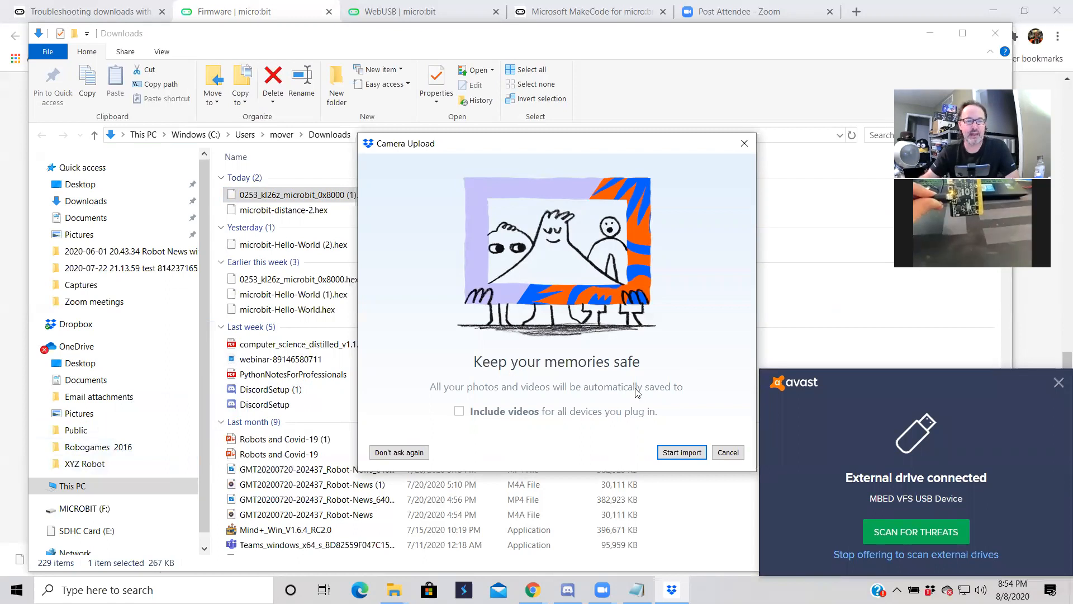
click(722, 453)
click(1059, 382)
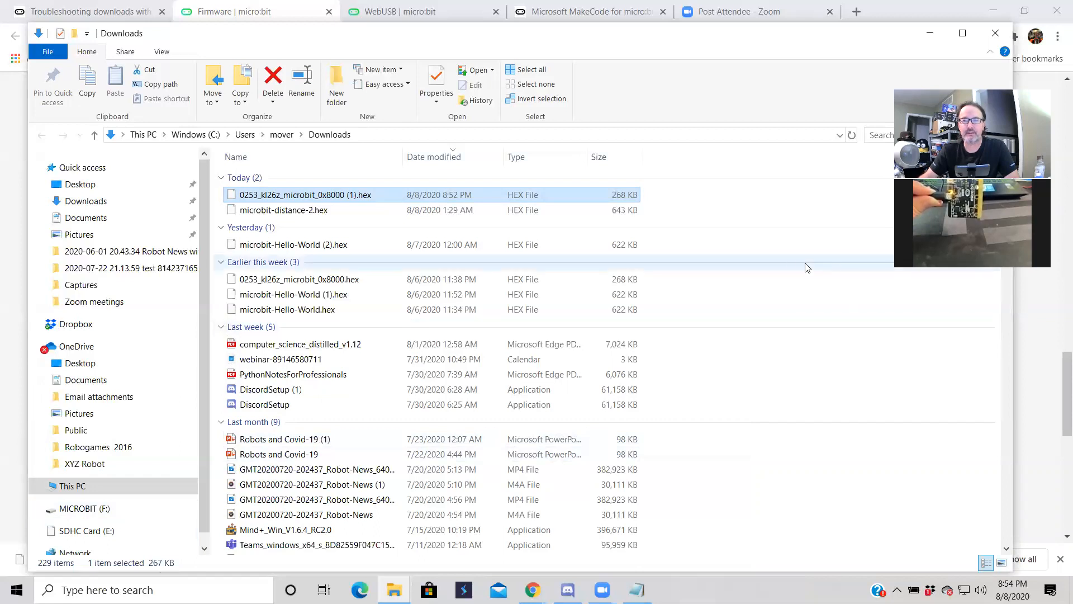
Close the Downloads folder window and review the update instructions on the Firmware page.
click(996, 34)
scroll(741, 254, down, 5)
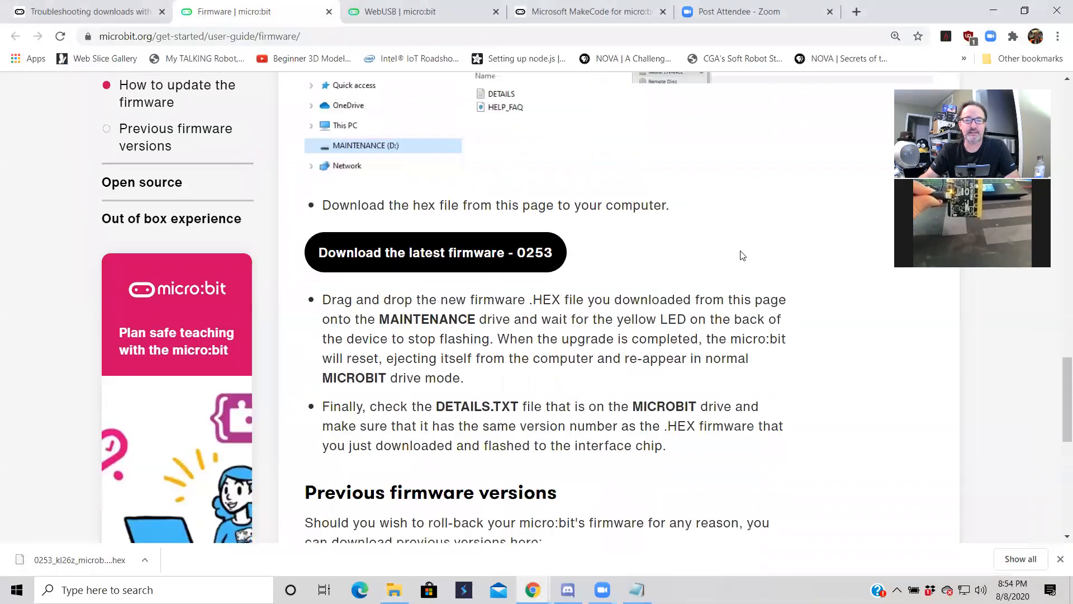
scroll(742, 256, up, 15)
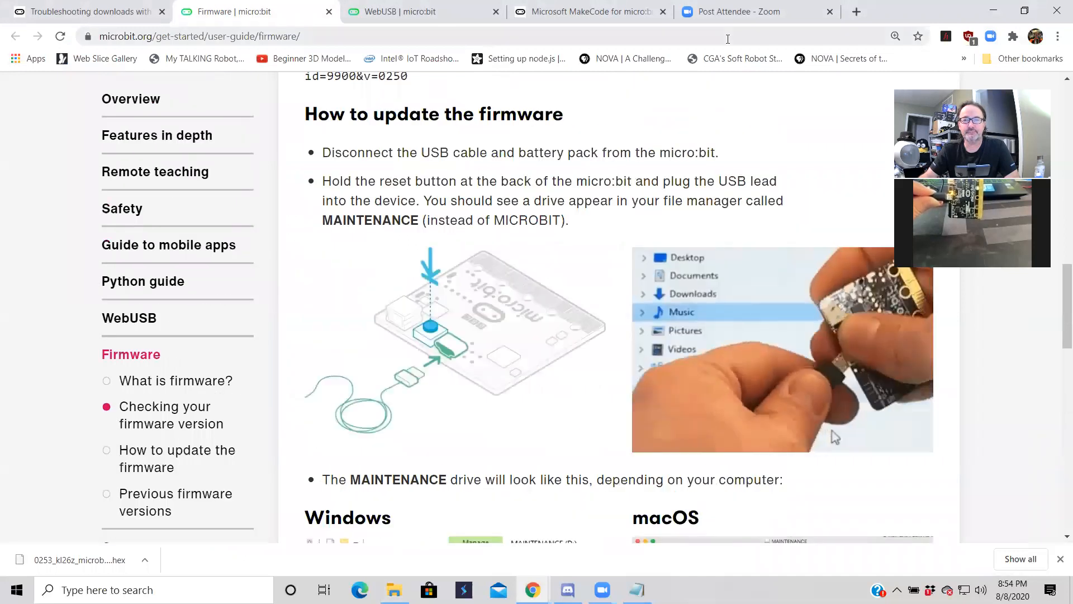